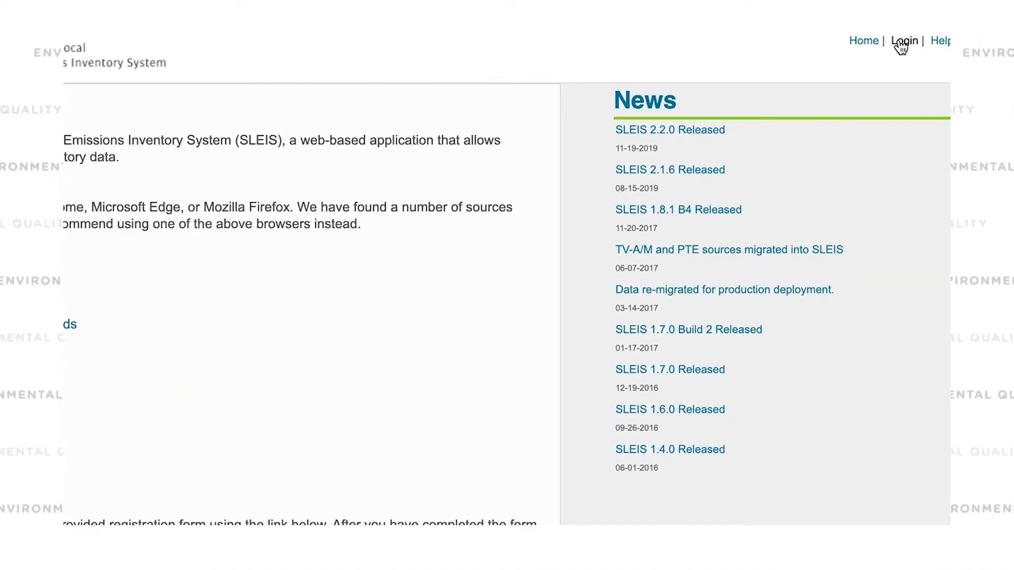
- Log in to SLEIS with the suggested e-mail address and the account password
click(900, 46)
text(cyzep)
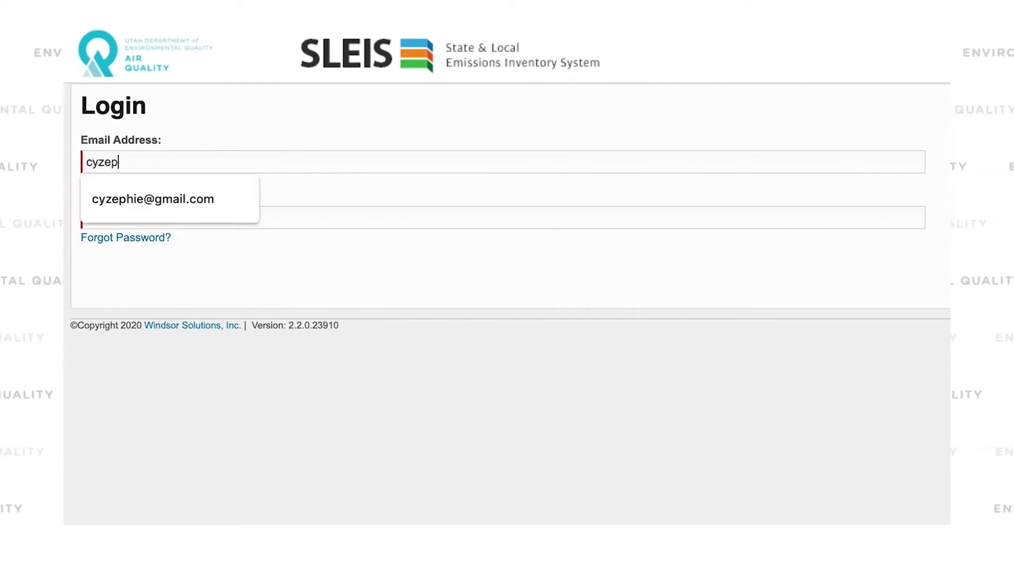
key(Down)
key(Tab)
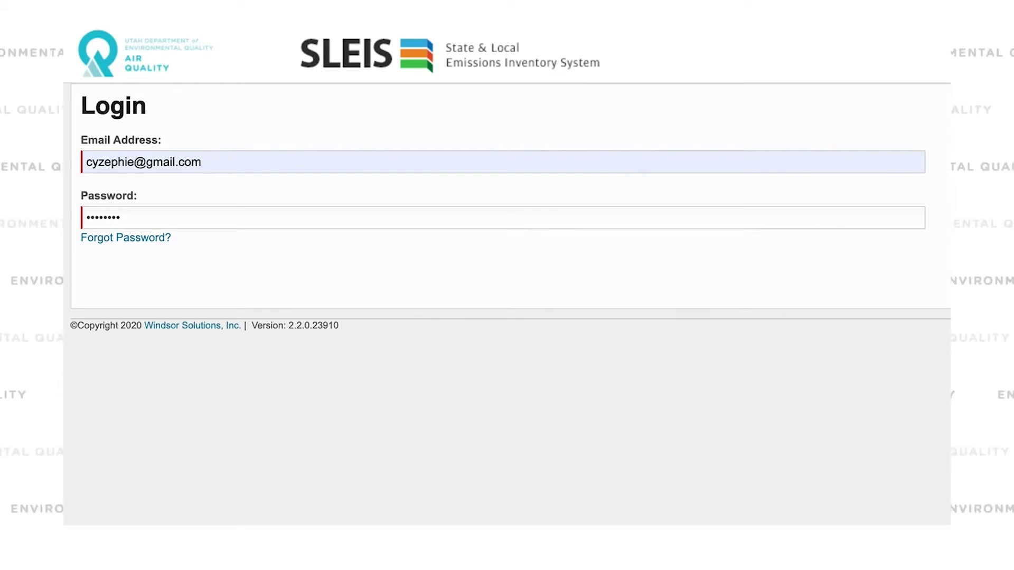
click(882, 279)
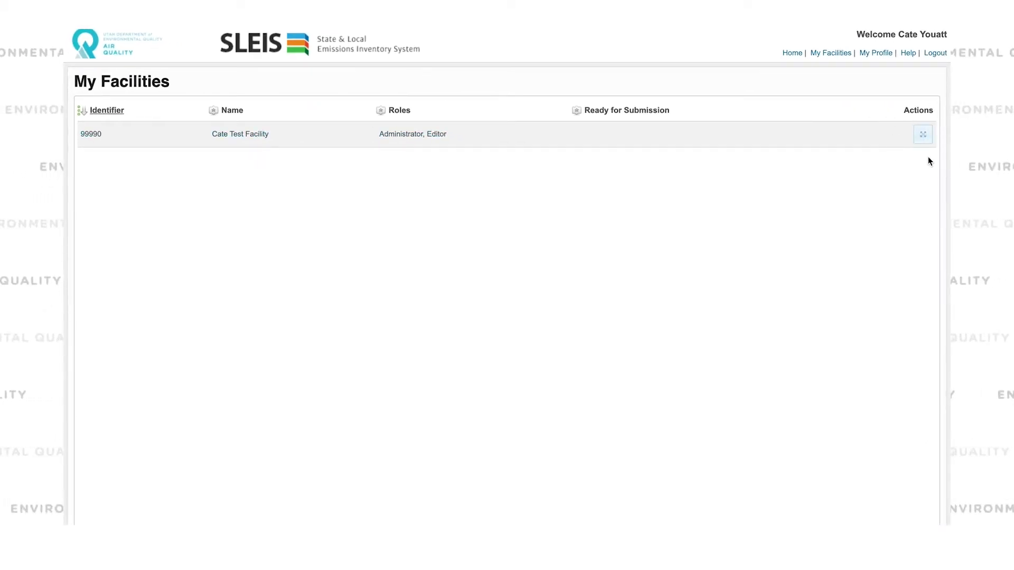
- Open facility 99990's report list and then its 2019 Emissions Report
click(928, 139)
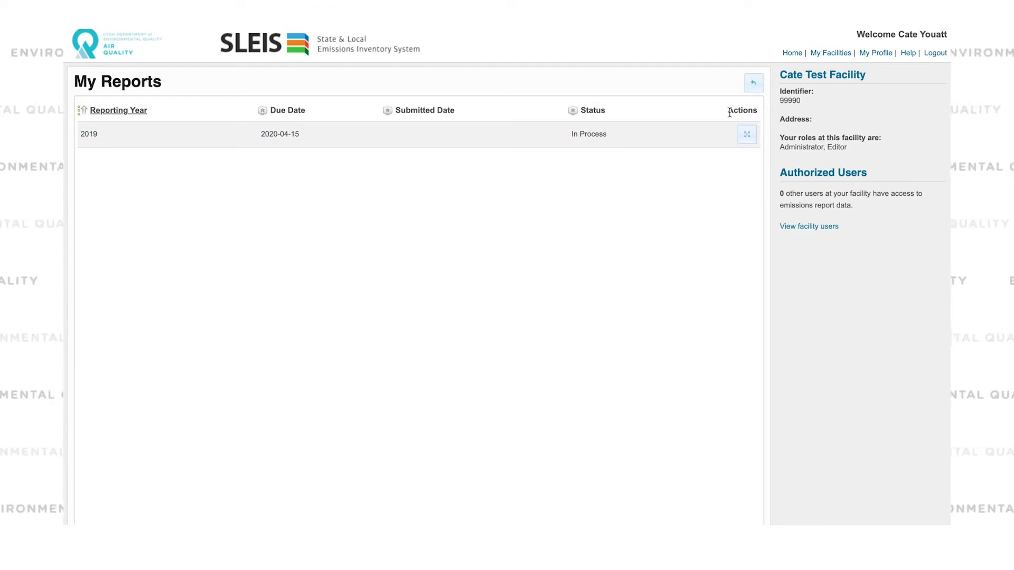
click(748, 137)
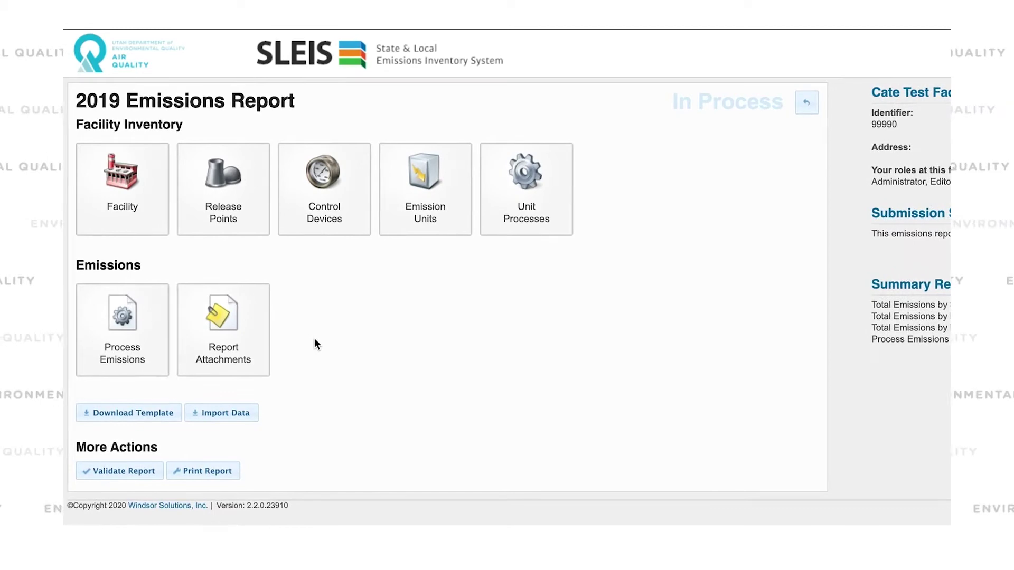
- Open the Facility tile under Facility Inventory in the 2019 report
click(110, 188)
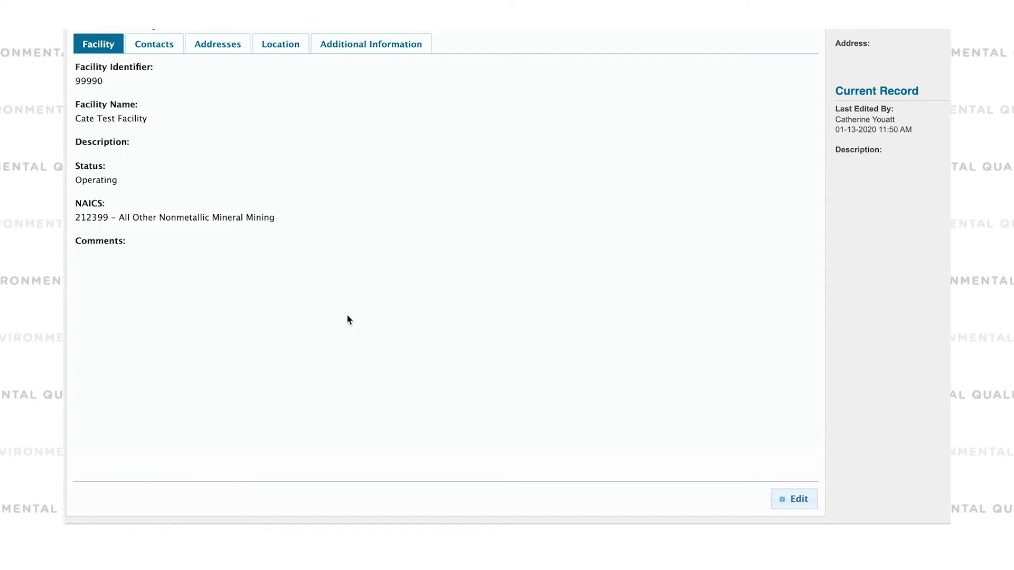
- Enter edit mode and review the Contacts, Addresses, Location and Additional Information tabs
click(154, 44)
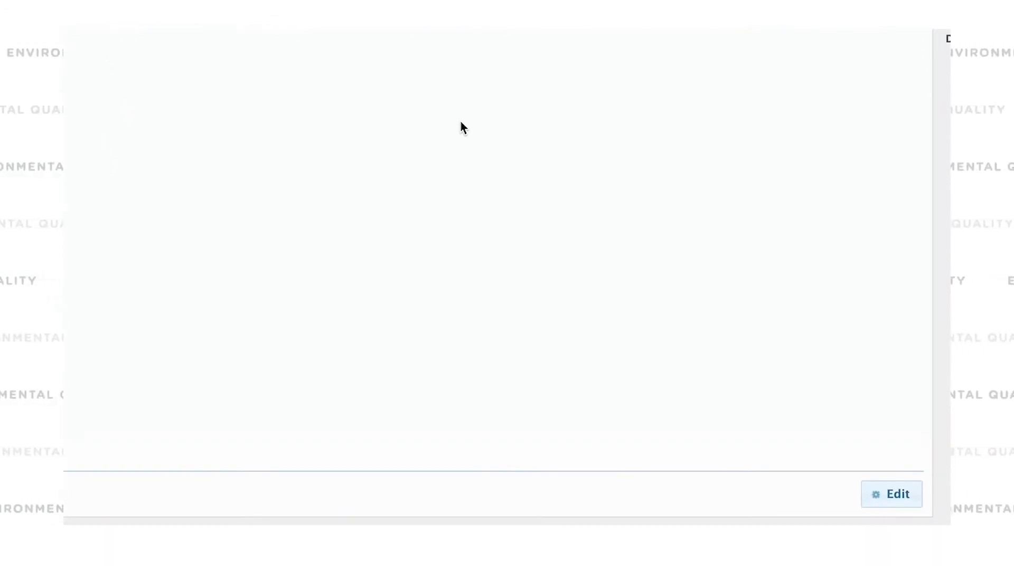
click(895, 493)
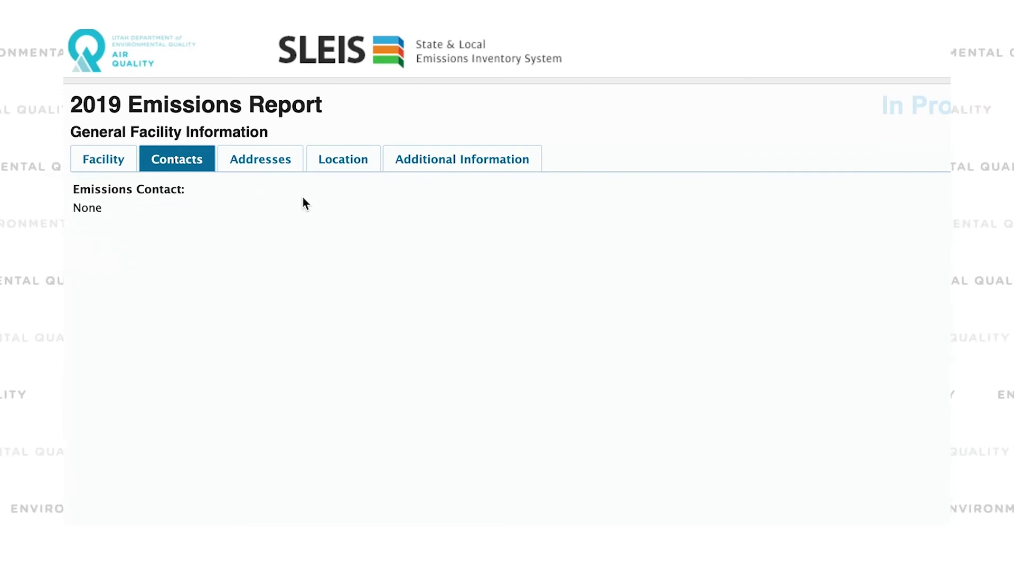
click(271, 169)
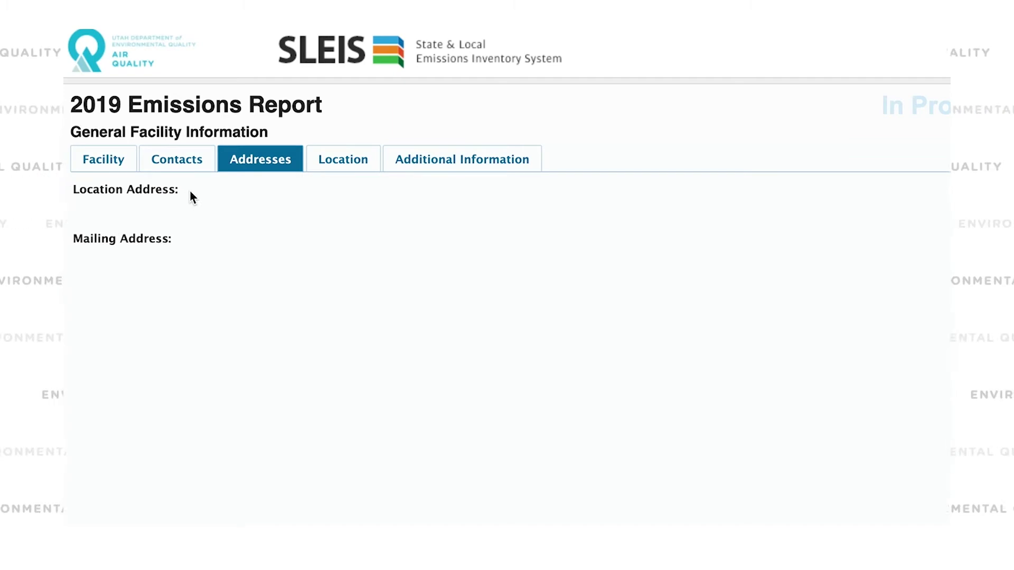
click(351, 163)
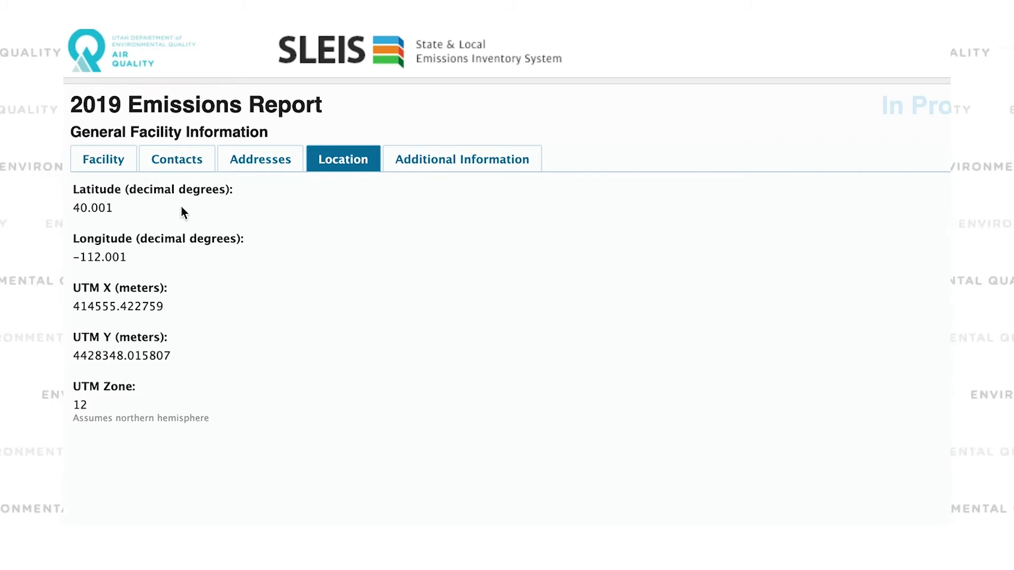
click(453, 168)
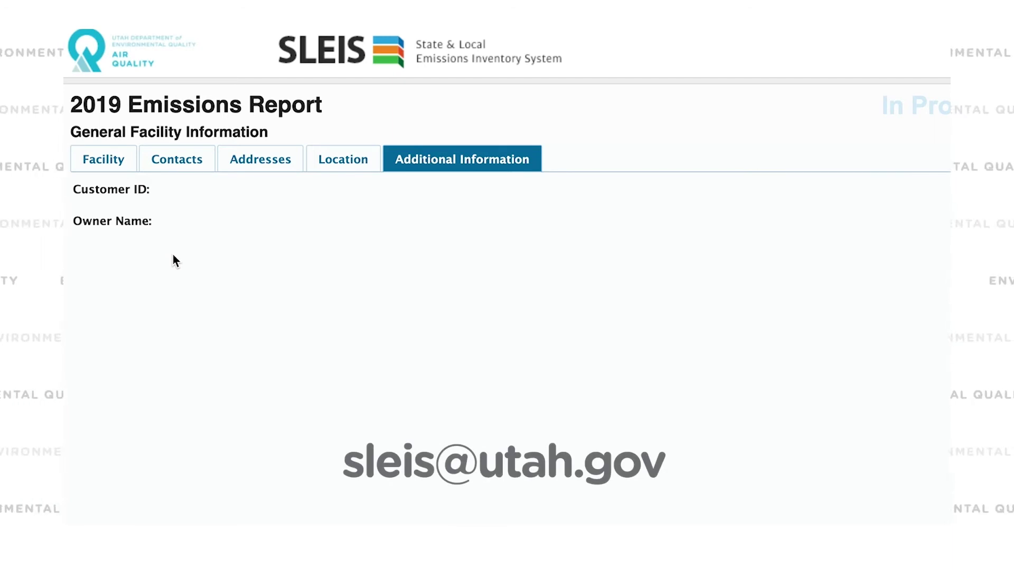
- Edit the emissions contact and enter the contact person's name
click(197, 173)
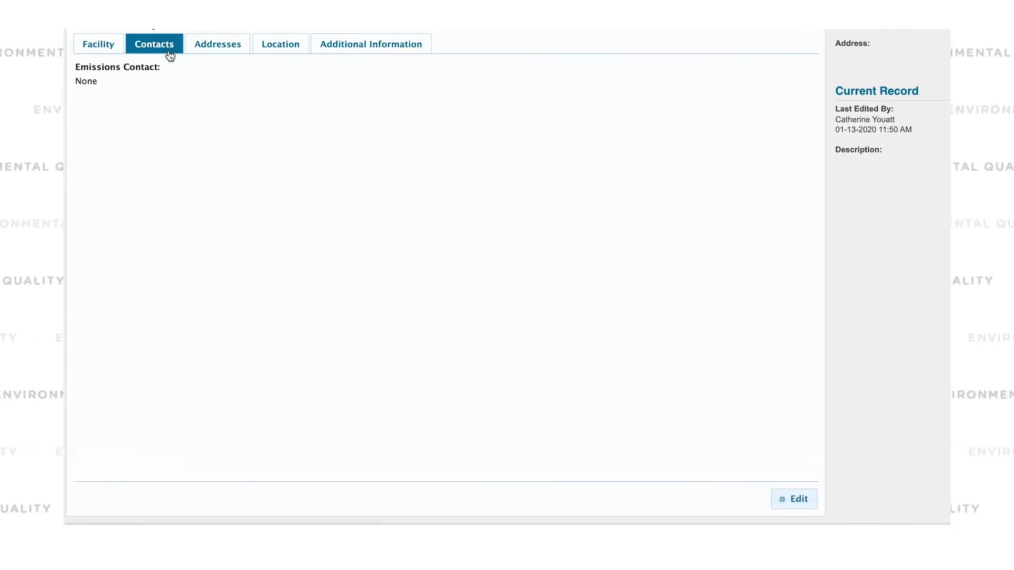
click(786, 496)
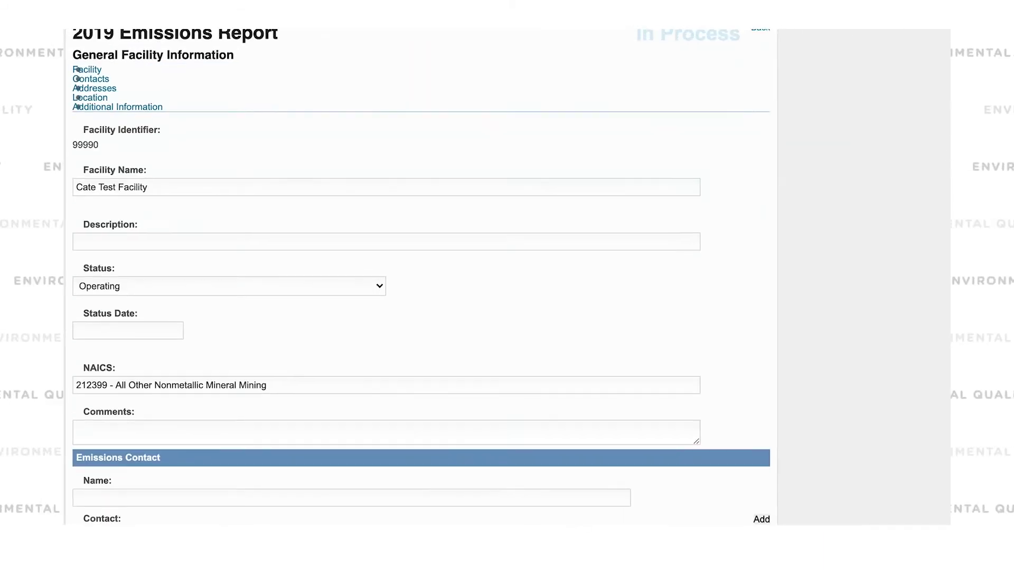
click(373, 240)
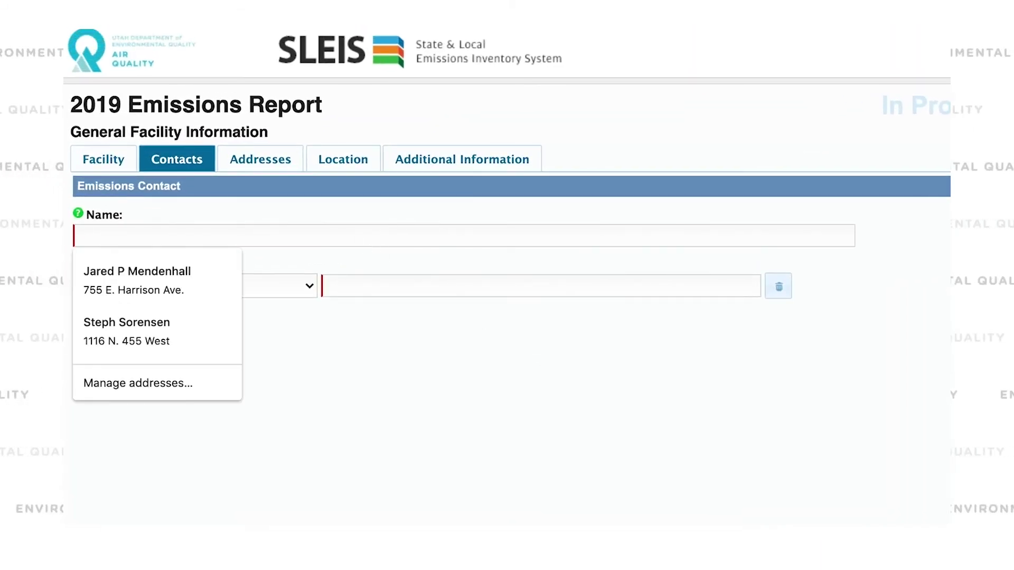
text(Cate)
- Set the contact type to Phone and enter an unformatted ten-digit phone number
click(262, 283)
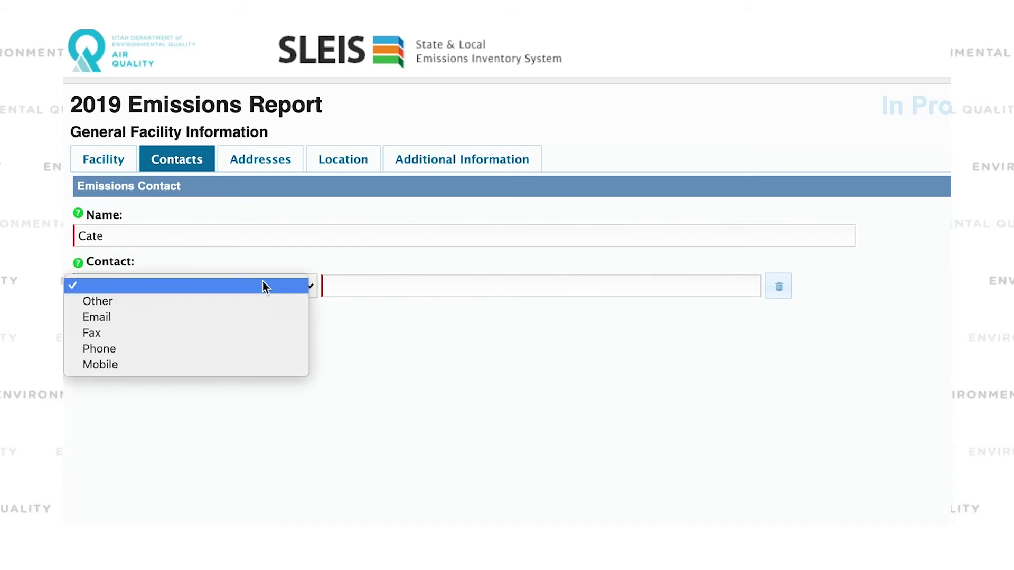
click(165, 351)
click(396, 283)
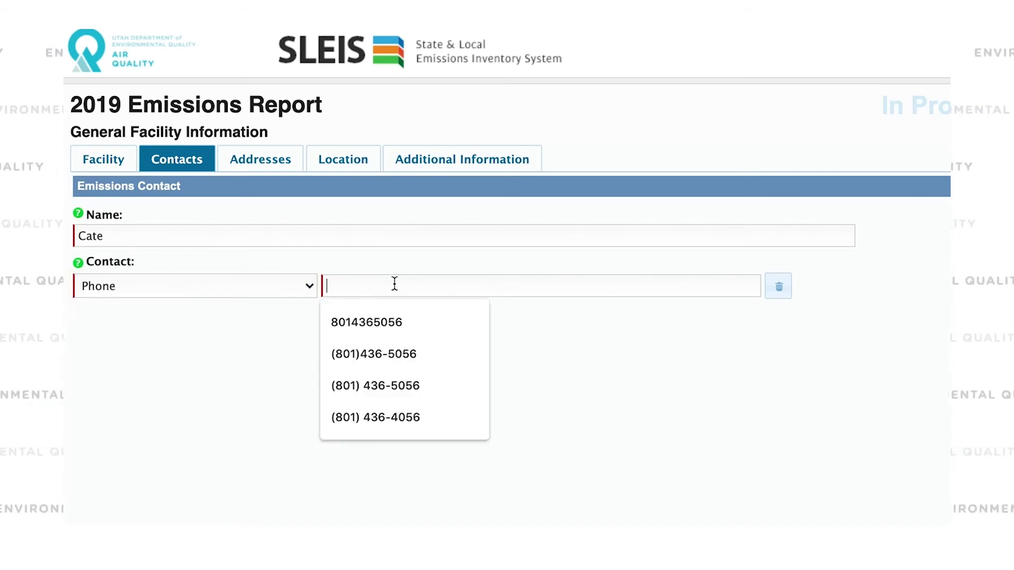
text(801)
text(64056)
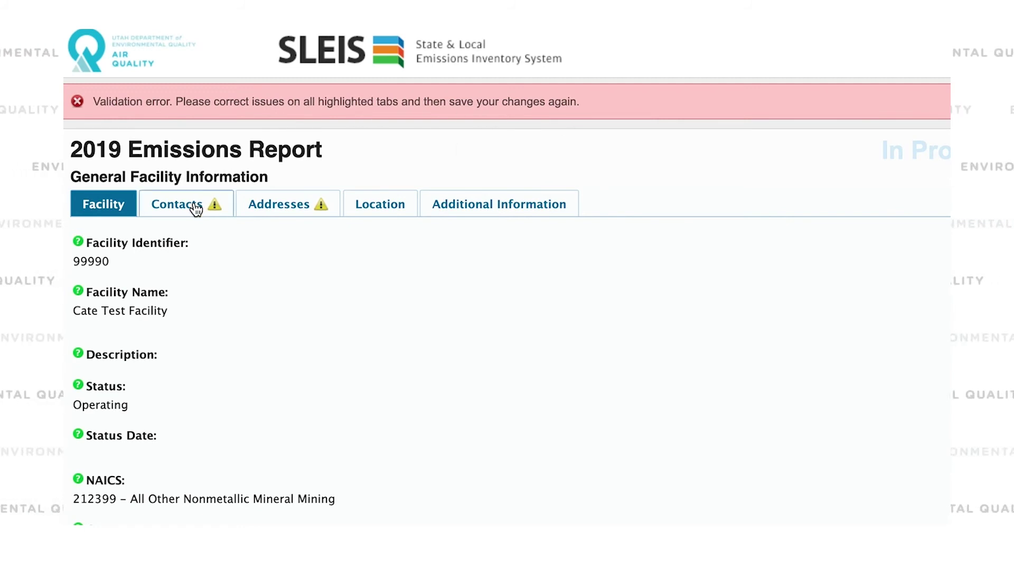
- Review the Contacts tab error stating the required phone number format
click(196, 210)
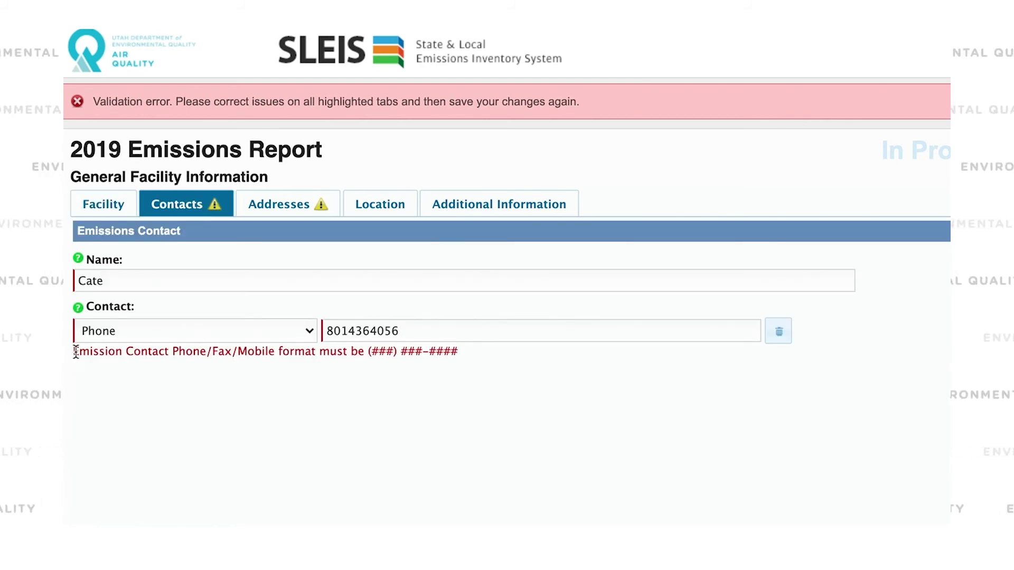
drag(74, 359, 374, 373)
click(493, 364)
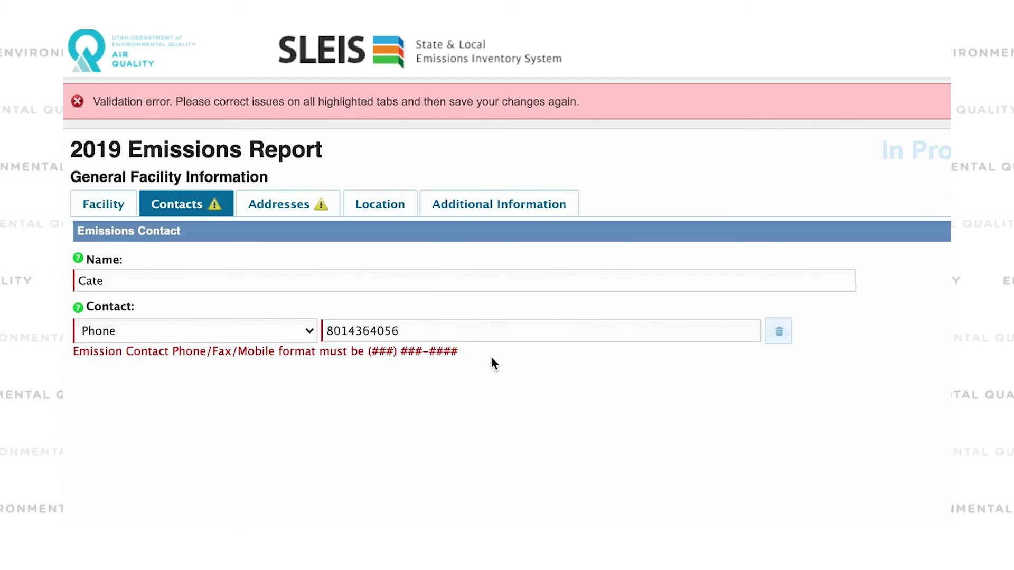
- Reformat the phone number as (###) ###-#### and save the facility information
click(327, 331)
text((801)
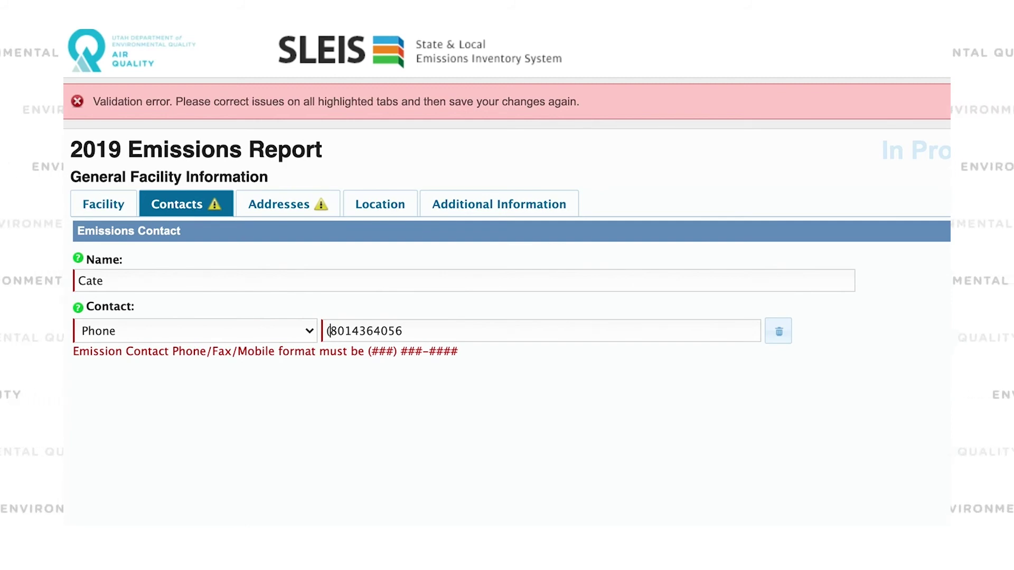
text())
key(Right)
key(Right)
key(Right)
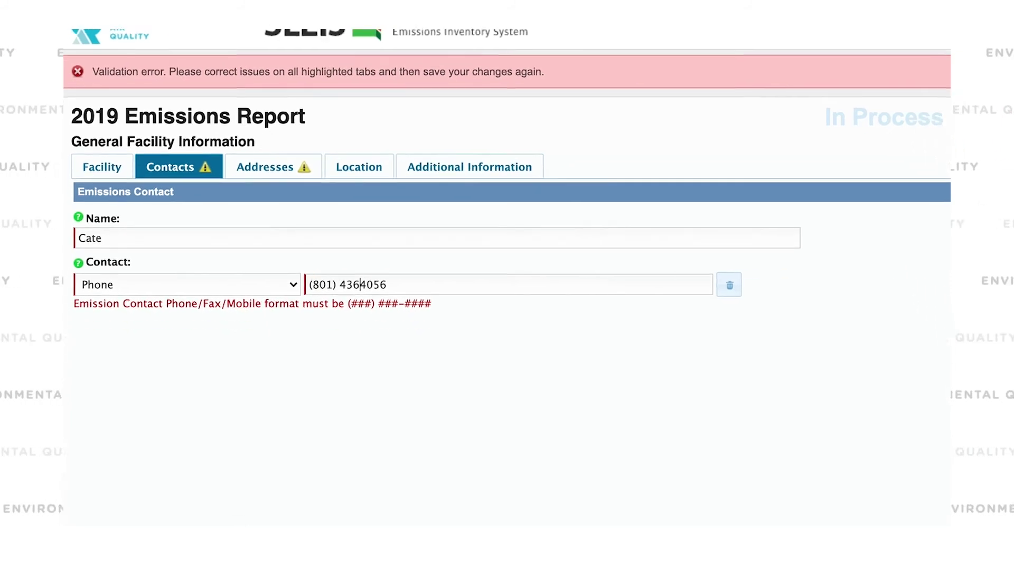
text(-)
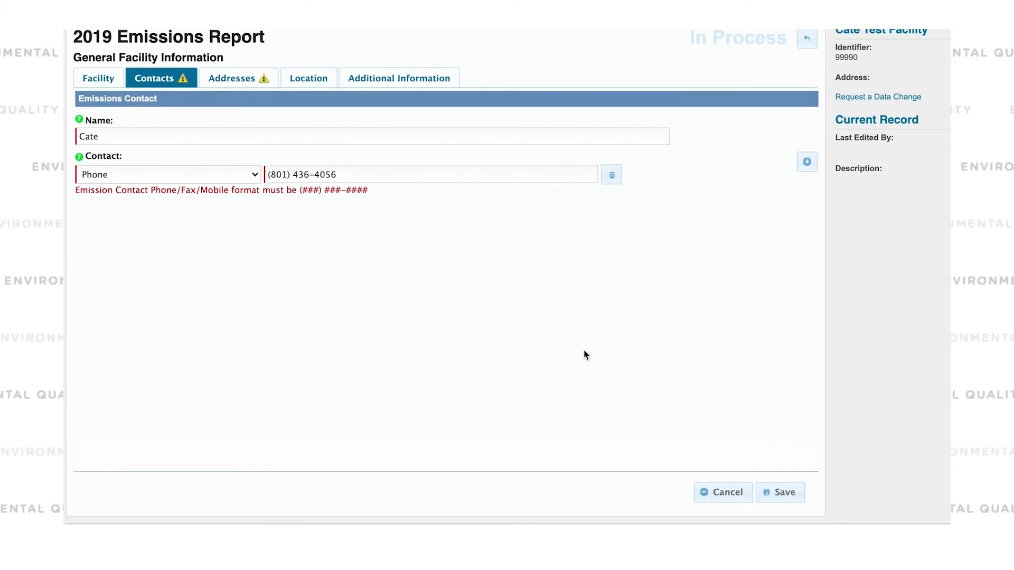
click(780, 492)
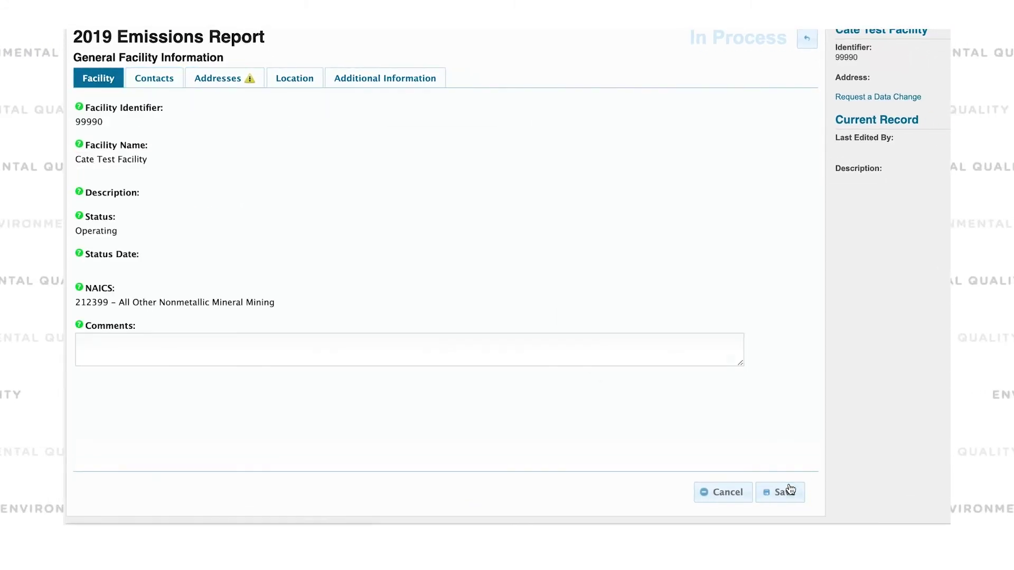